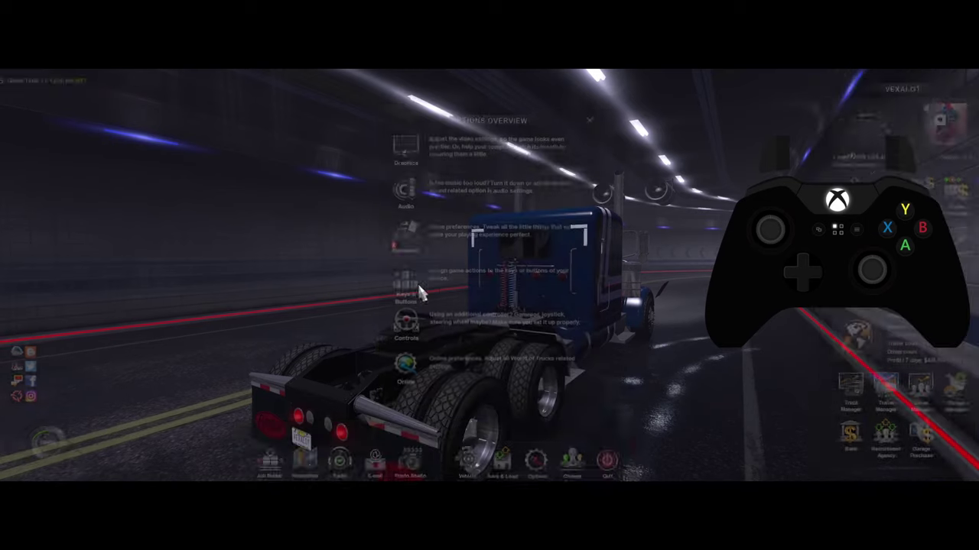
Step: Open the Keys & Buttons settings and assign the primary key of Steering Left, first to A and finally to F1
left_click(417, 290)
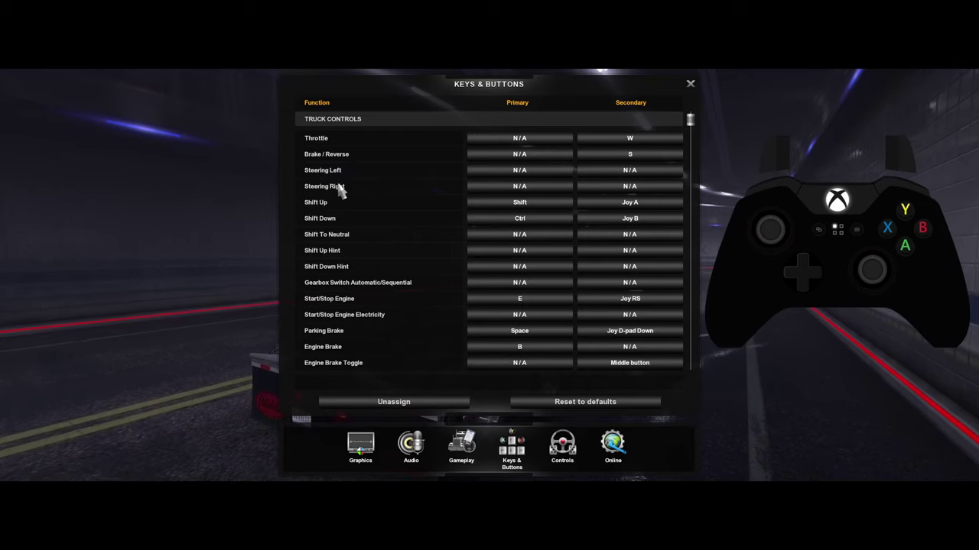
left_click(517, 171)
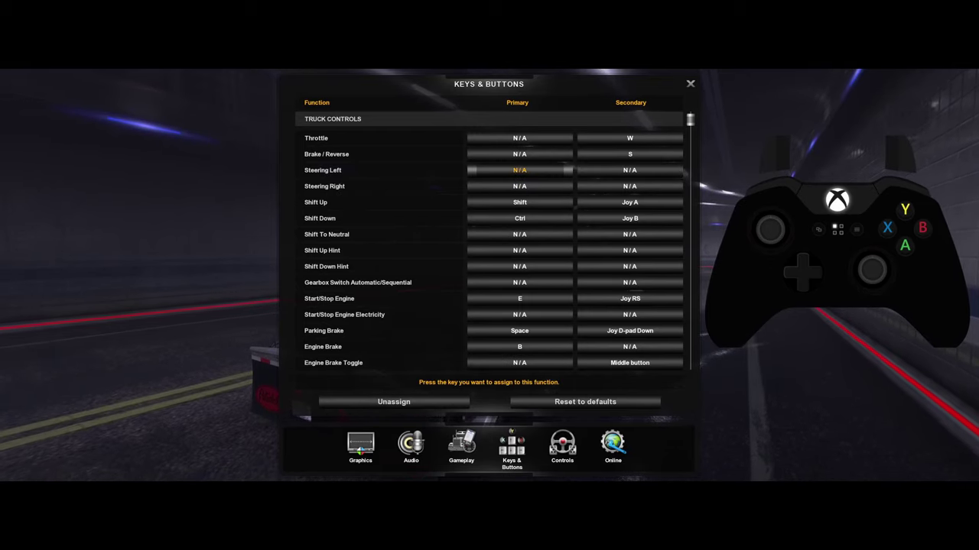
key("a")
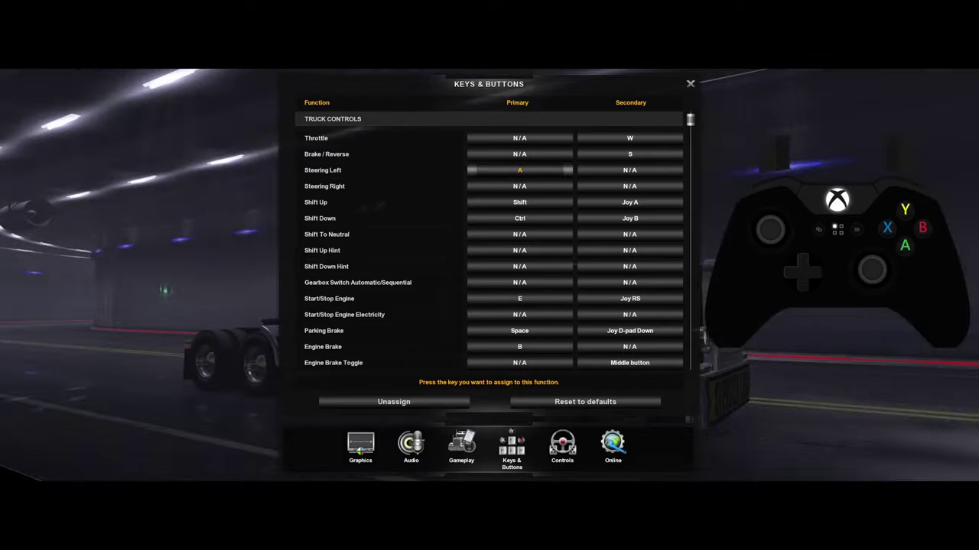
key("F1")
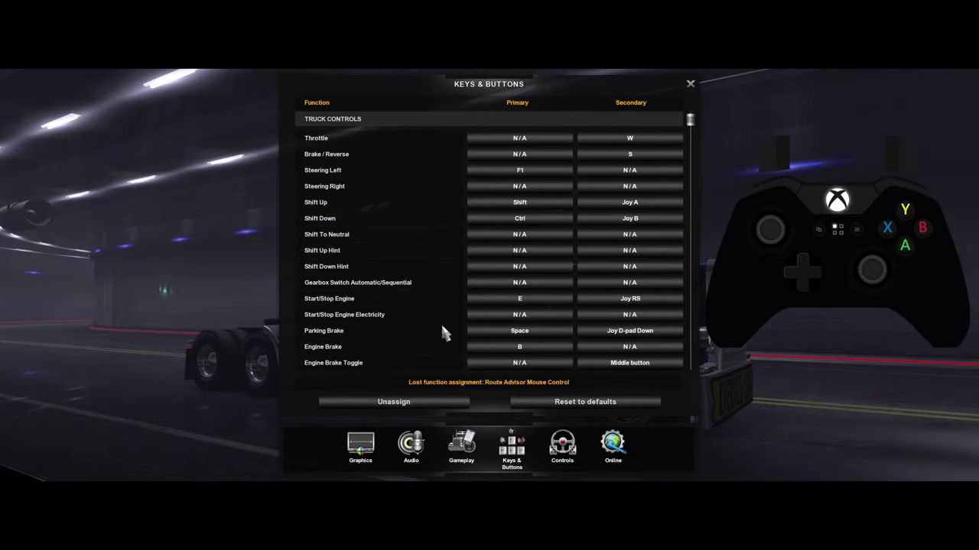
Step: Unassign the primary key of Steering Left
left_click(396, 405)
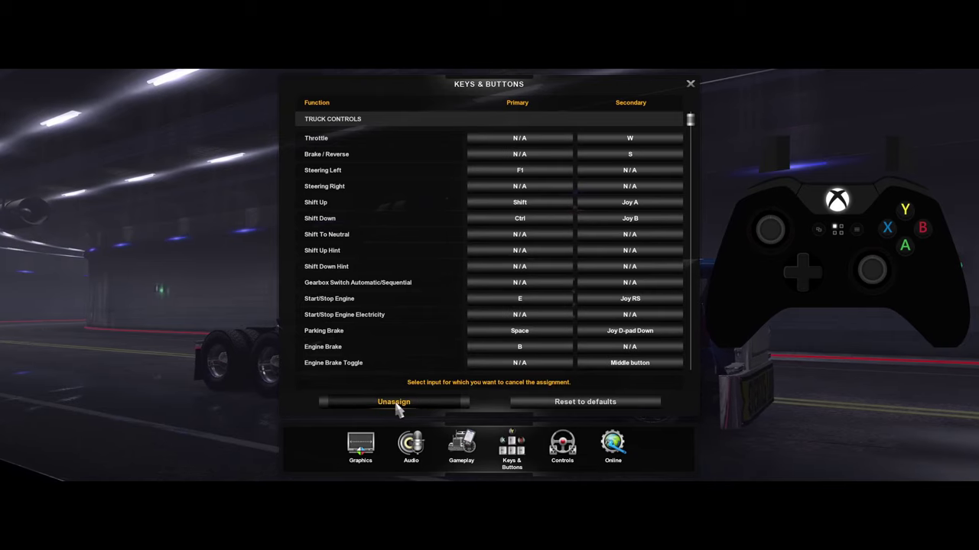
left_click(510, 175)
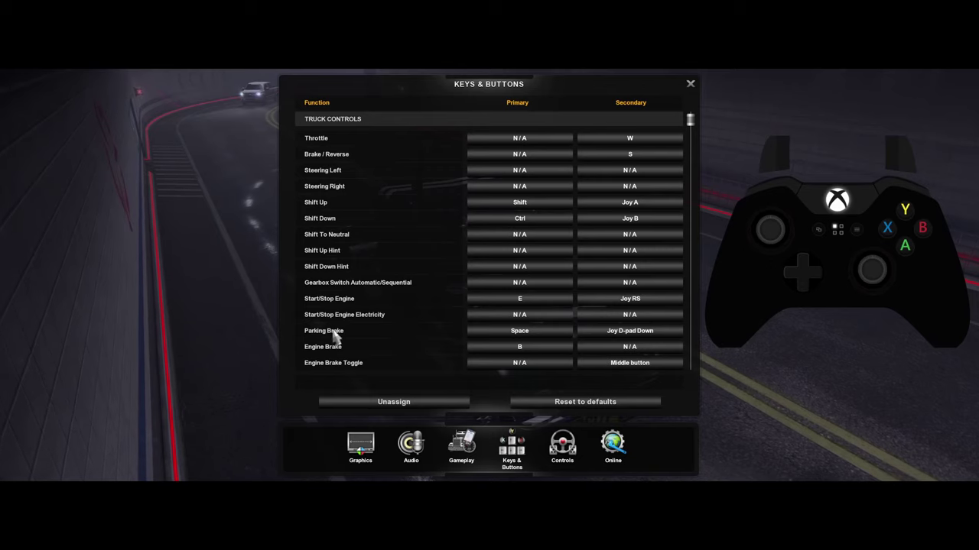
Step: Examine the controller assignments of the truck controls, including parking brake, indicators, lights, air horn, wipers and cruise control
scroll(344, 273, "down", 1)
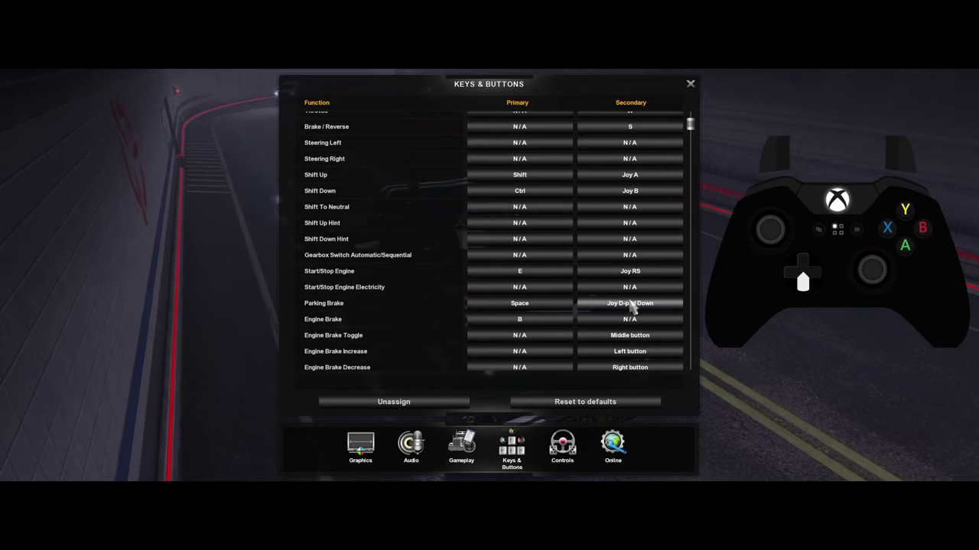
scroll(341, 299, "down", 5)
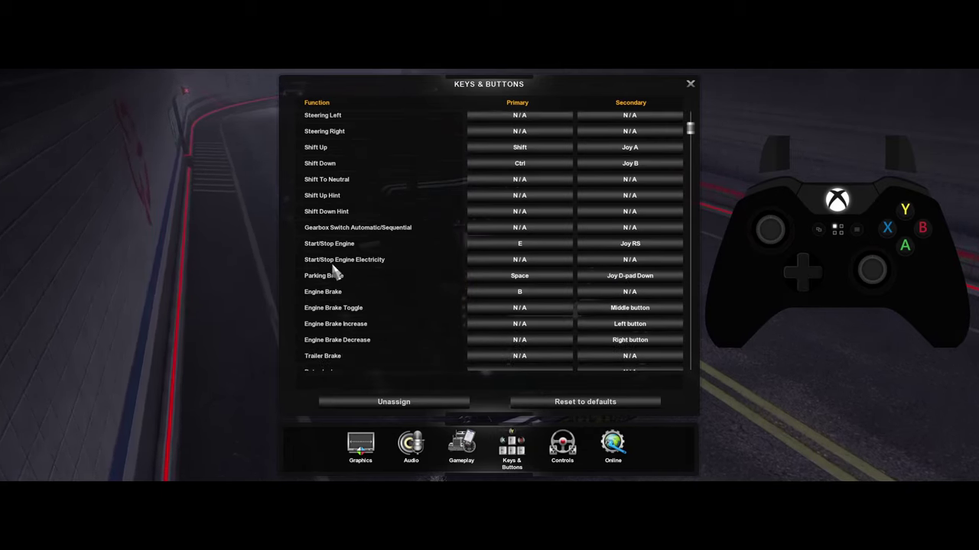
scroll(310, 309, "down", 2)
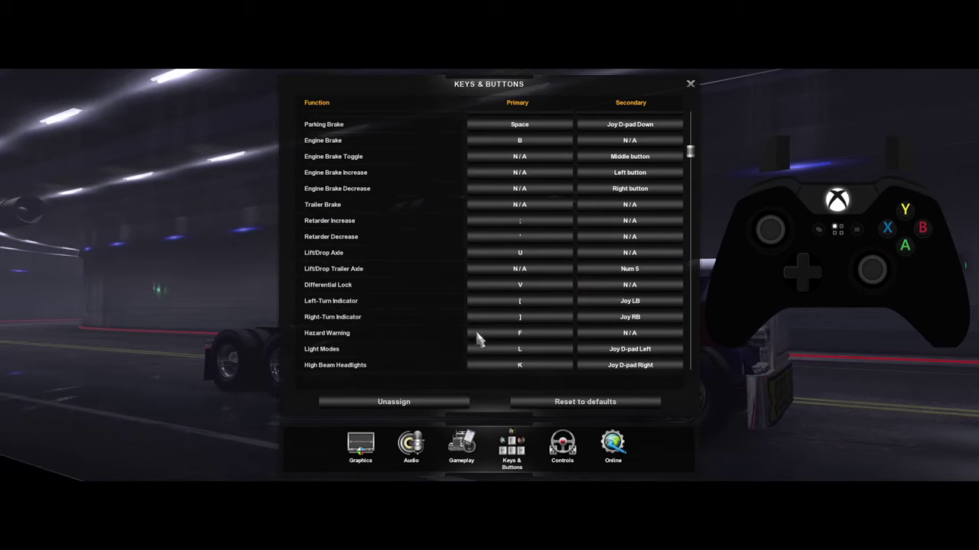
scroll(352, 305, "down", 1)
scroll(354, 301, "down", 2)
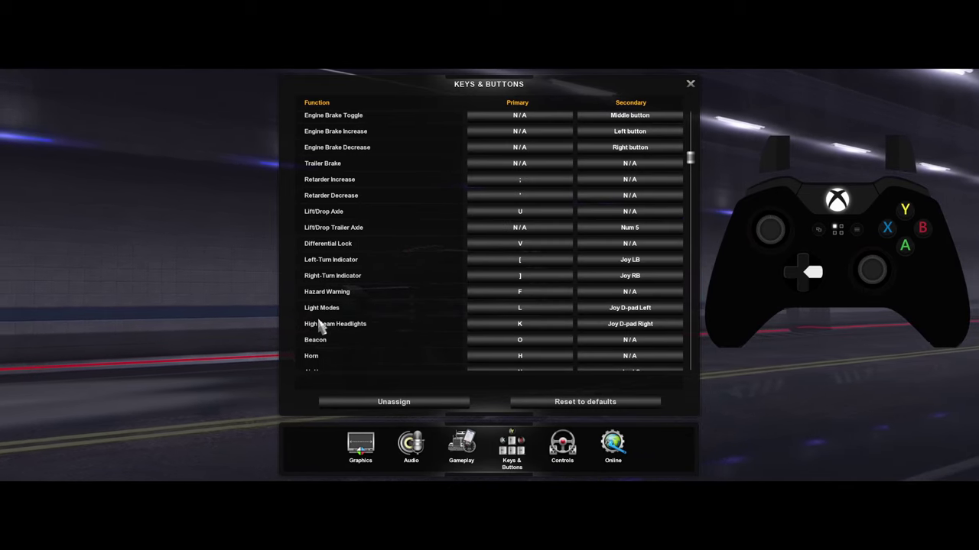
scroll(367, 281, "down", 1)
scroll(367, 275, "down", 1)
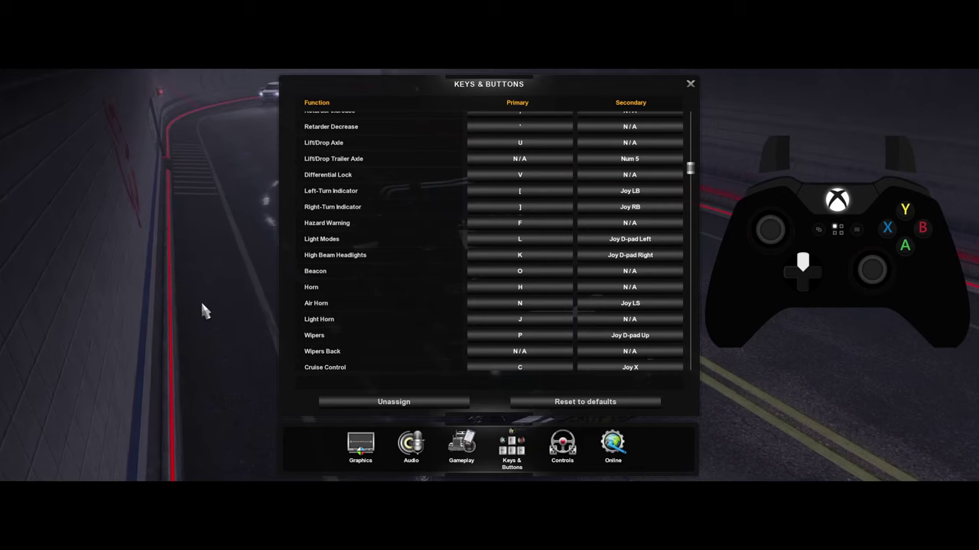
scroll(443, 249, "down", 3)
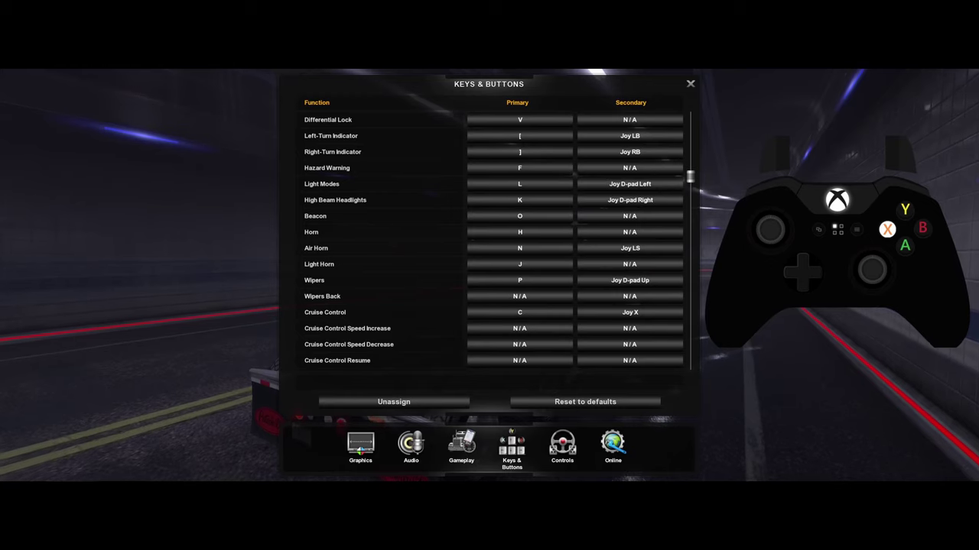
Step: Review the remaining key assignments for windows, HUD, cameras, walk mode and other functions such as trailer attachment and menu
scroll(375, 218, "down", 5)
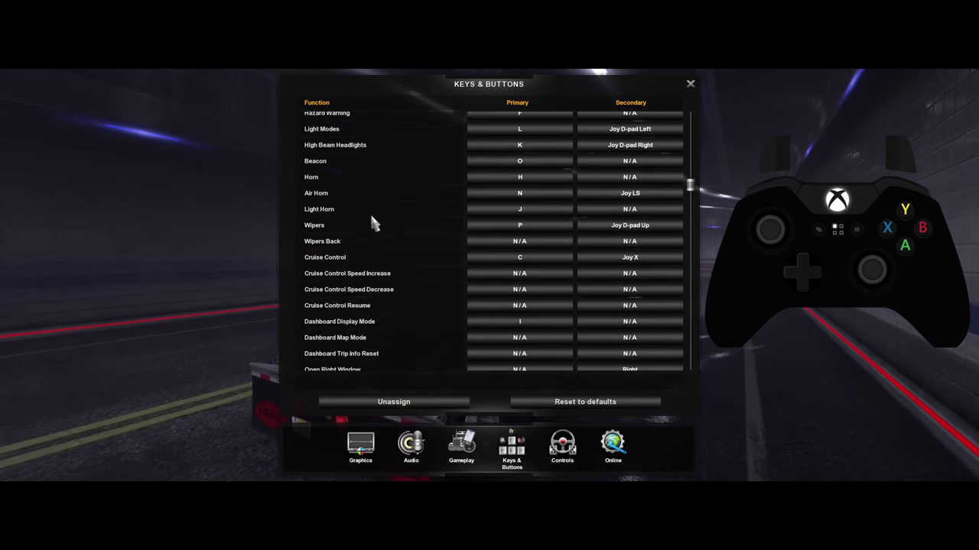
scroll(387, 211, "down", 8)
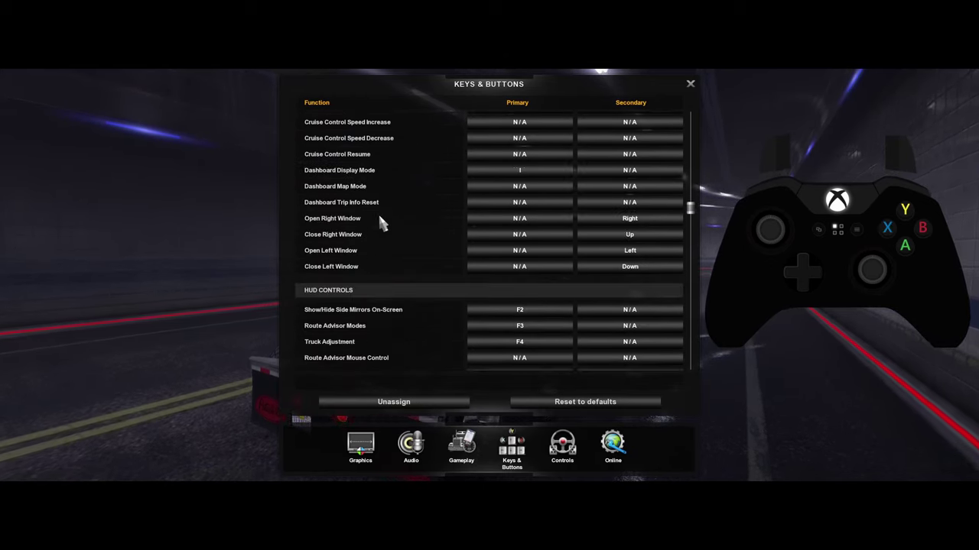
scroll(384, 213, "down", 10)
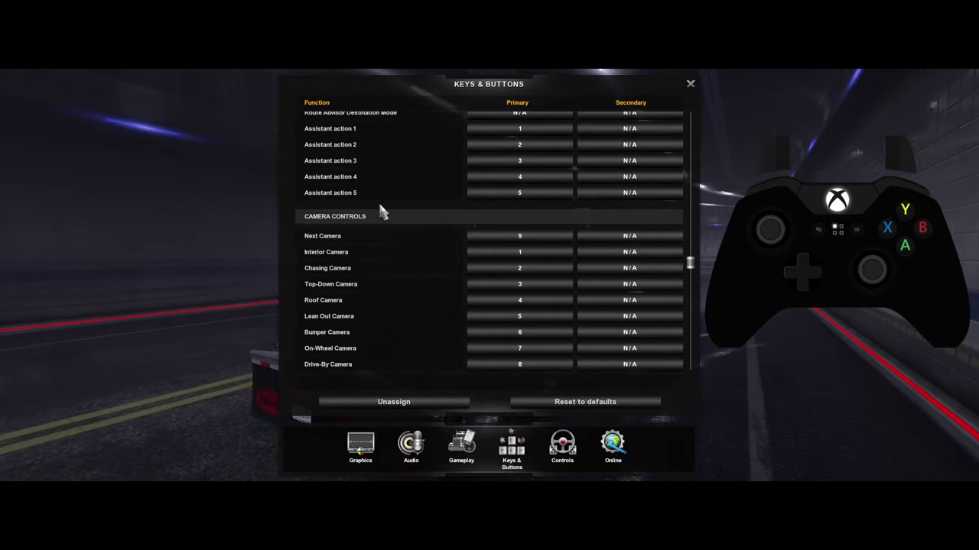
scroll(374, 200, "down", 6)
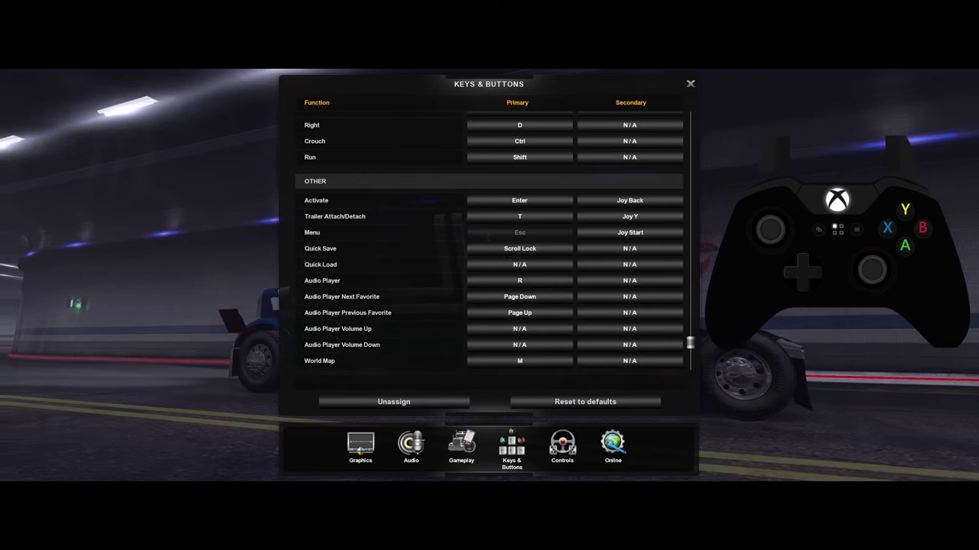
scroll(435, 260, "down", 2)
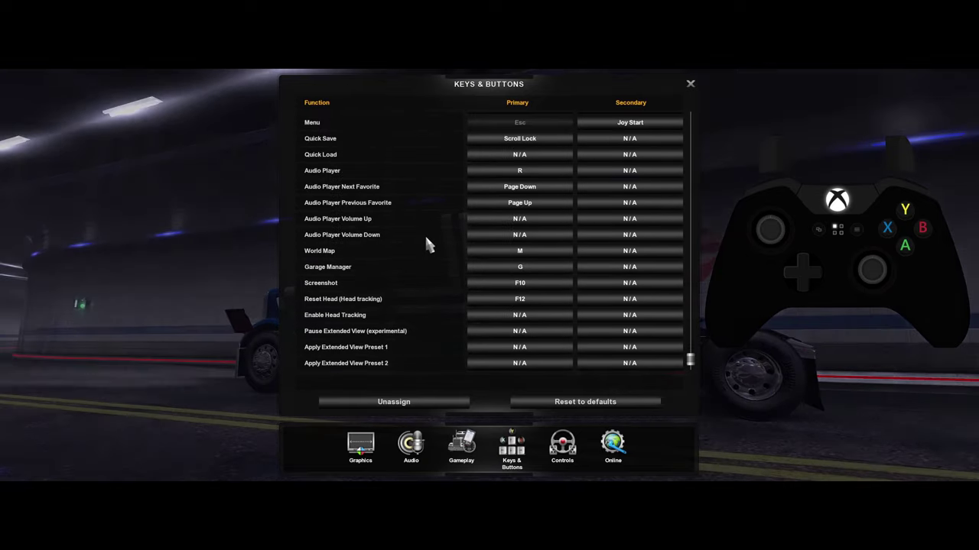
scroll(428, 229, "down", 1)
scroll(586, 139, "up", 4)
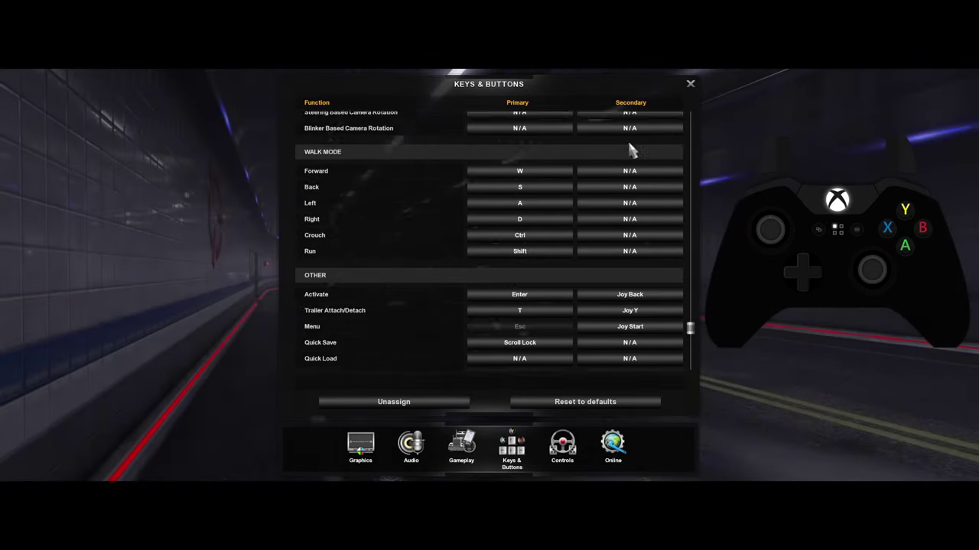
scroll(630, 150, "up", 2)
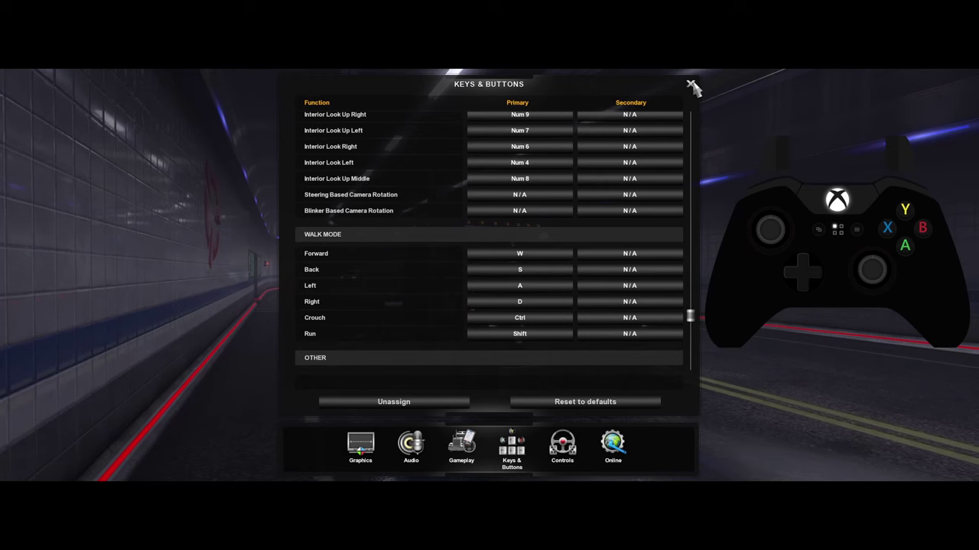
Step: Go to the Controls settings and inspect the available input device combinations, keeping Keyboard + XInput Gamepad 1
left_click(692, 86)
left_click(538, 449)
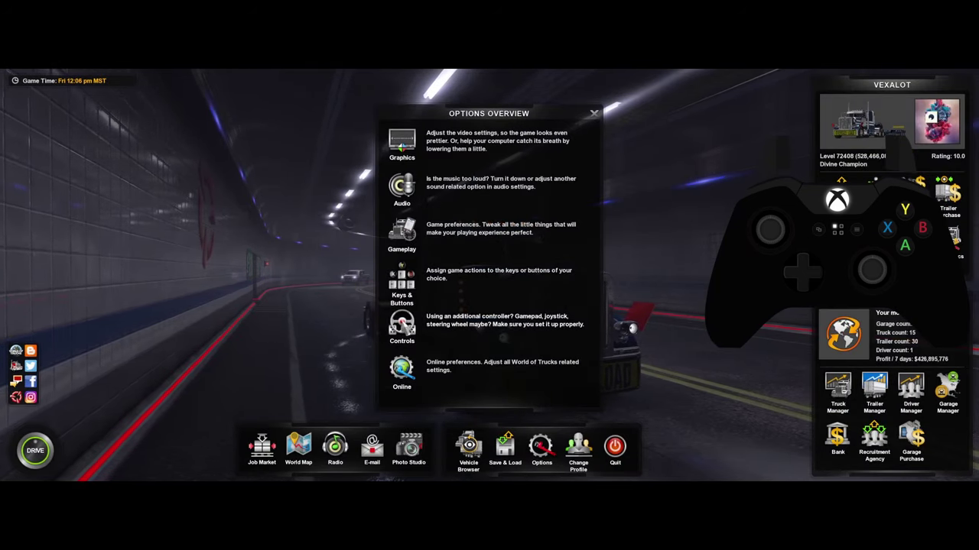
left_click(401, 327)
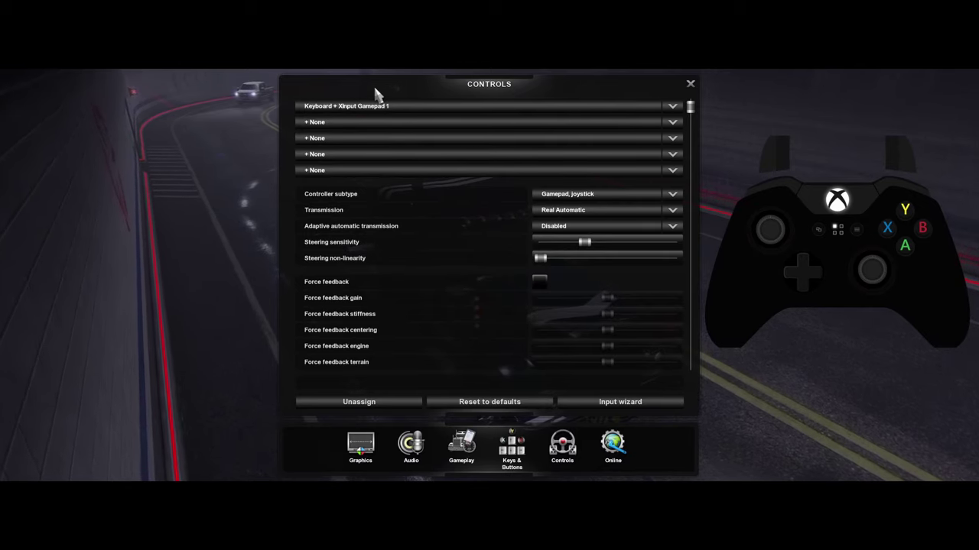
left_click(337, 111)
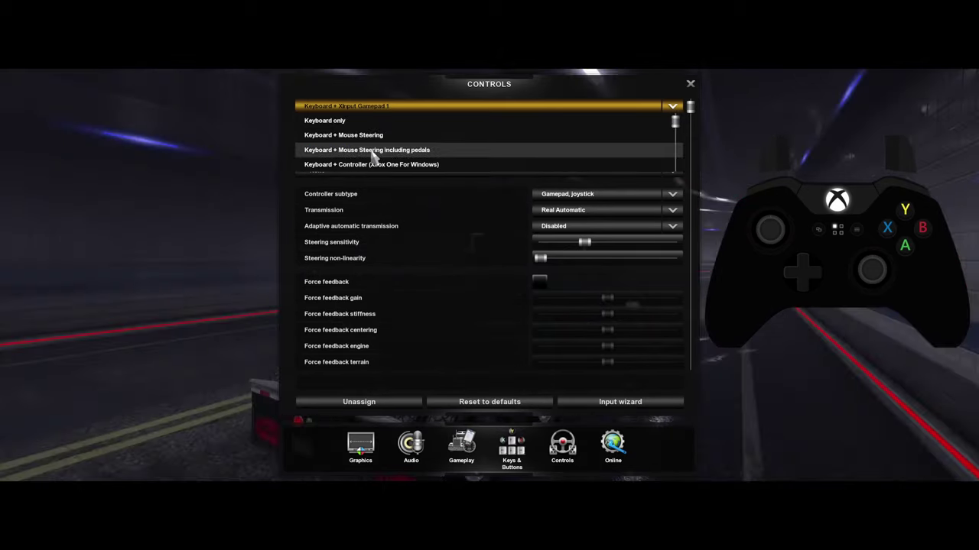
left_click(229, 189)
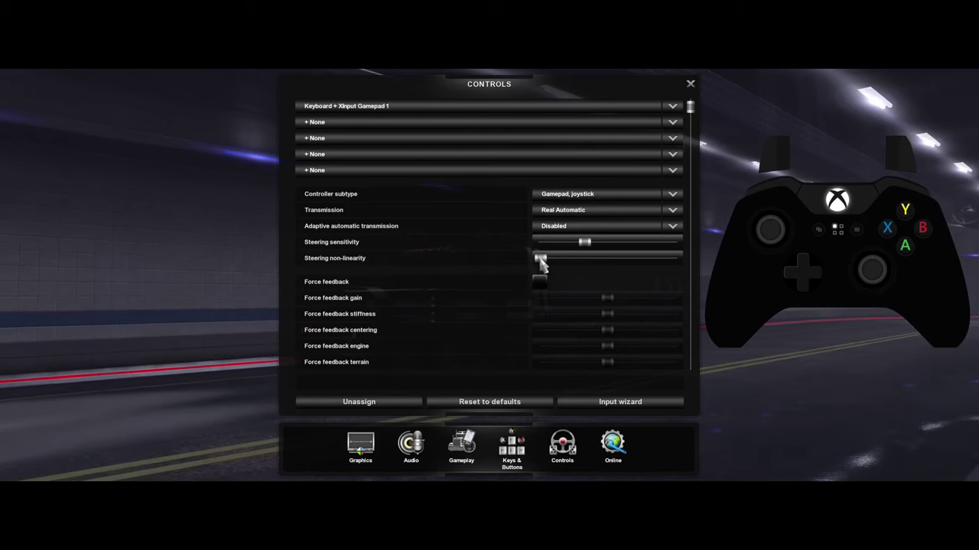
Step: Assign the steering axis to Joy X Axis and the acceleration axis to Joy RT
scroll(393, 224, "down", 5)
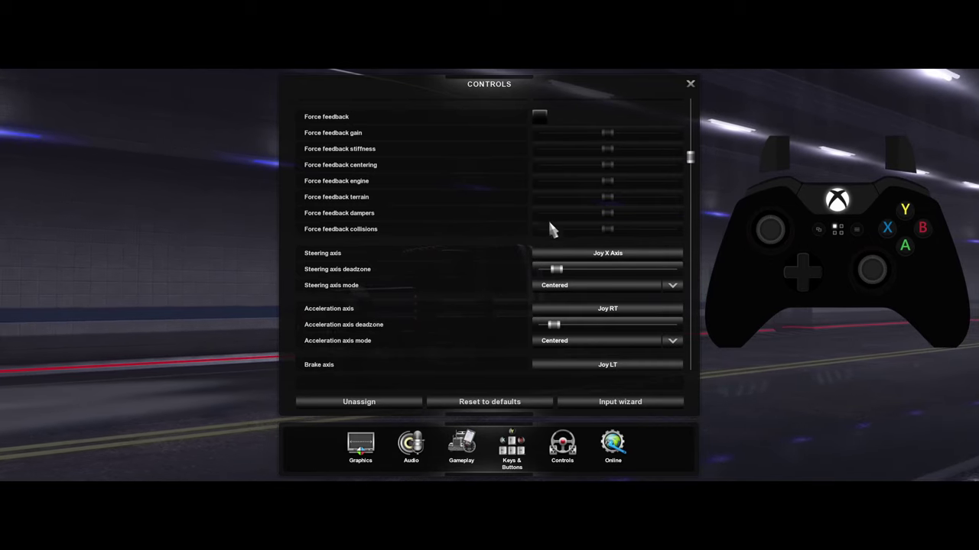
left_click(604, 258)
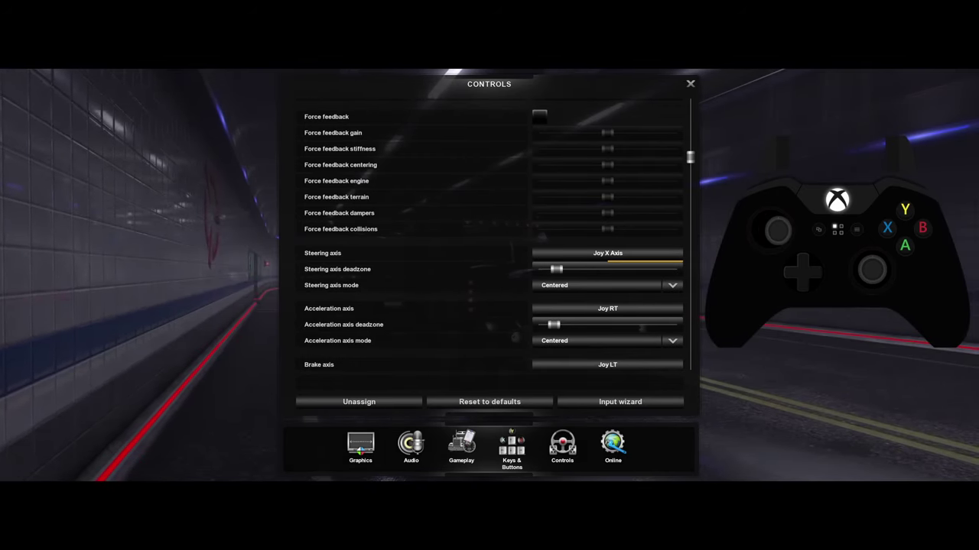
scroll(400, 247, "down", 3)
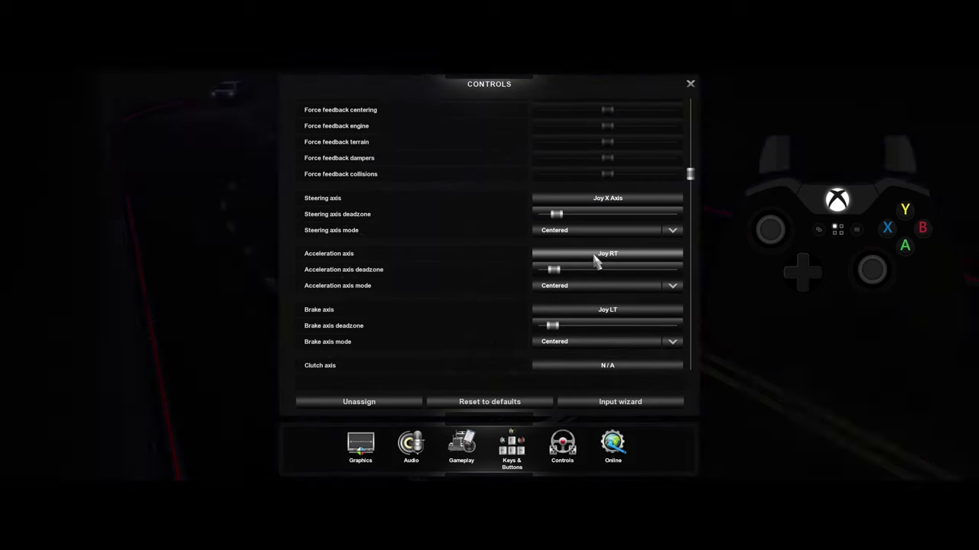
left_click(596, 256)
scroll(585, 262, "down", 1)
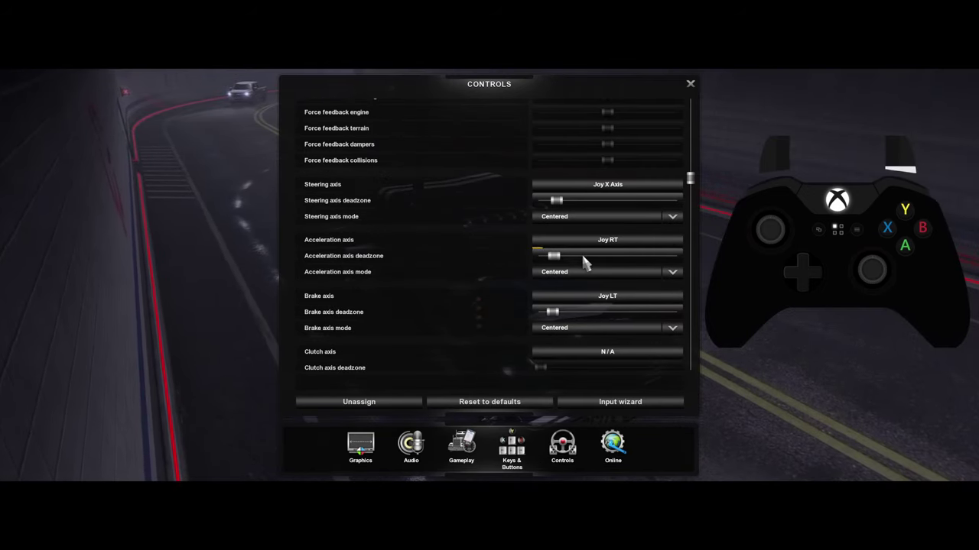
Step: Assign the brake axis to the controller's left trigger, Joy LT
scroll(585, 262, "down", 1)
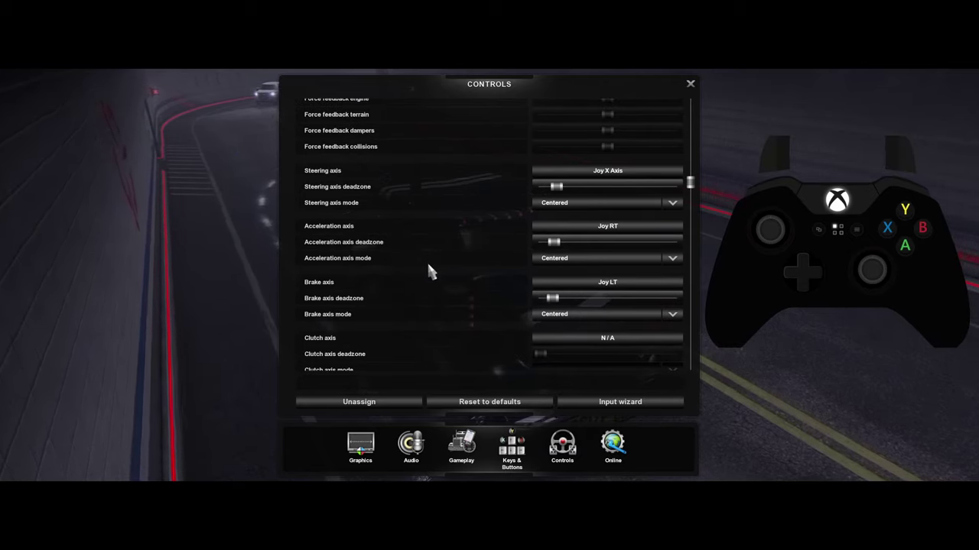
scroll(429, 270, "down", 1)
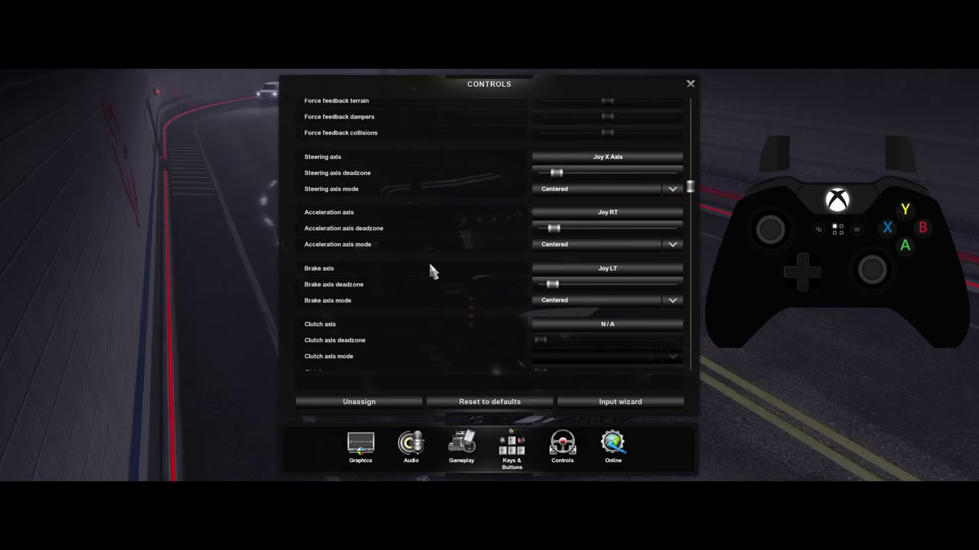
left_click(583, 269)
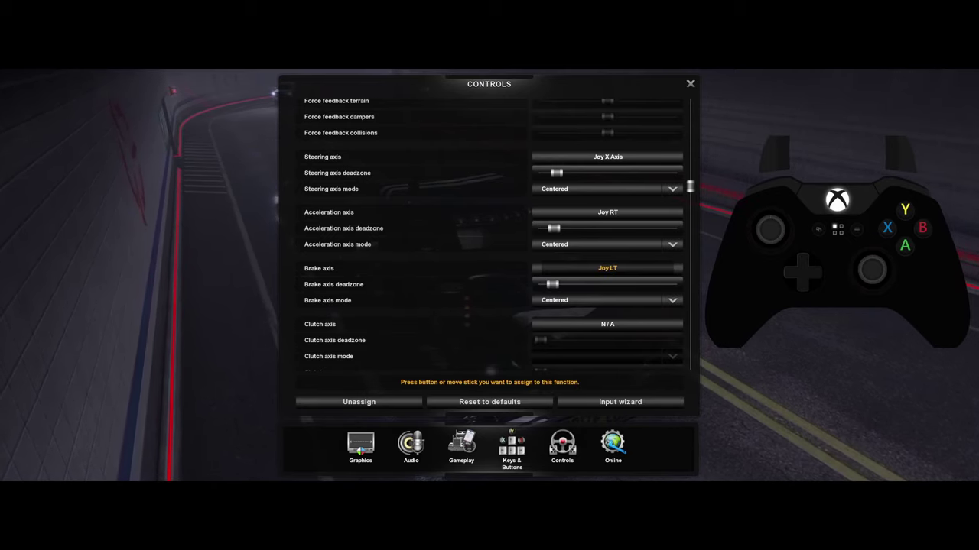
scroll(581, 260, "up", 2)
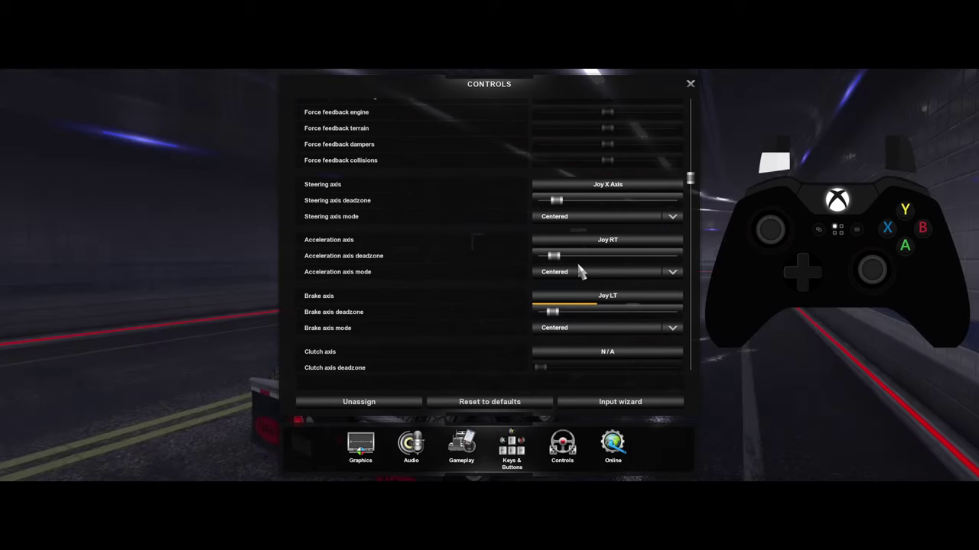
Step: Check the mode and deadzone settings of the steering, acceleration and brake axes, as well as the look axes
scroll(579, 271, "up", 1)
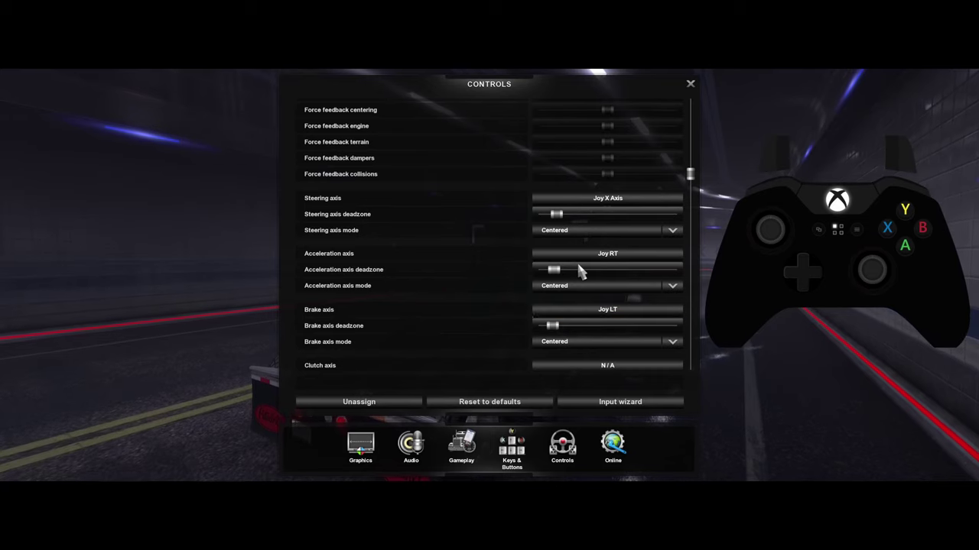
scroll(654, 275, "up", 1)
scroll(498, 256, "down", 2)
scroll(515, 212, "up", 2)
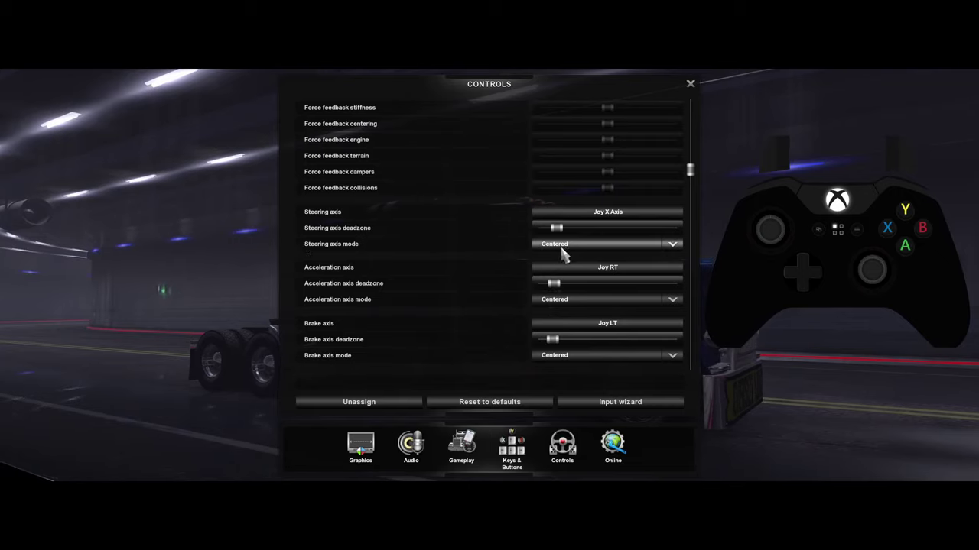
scroll(581, 314, "down", 1)
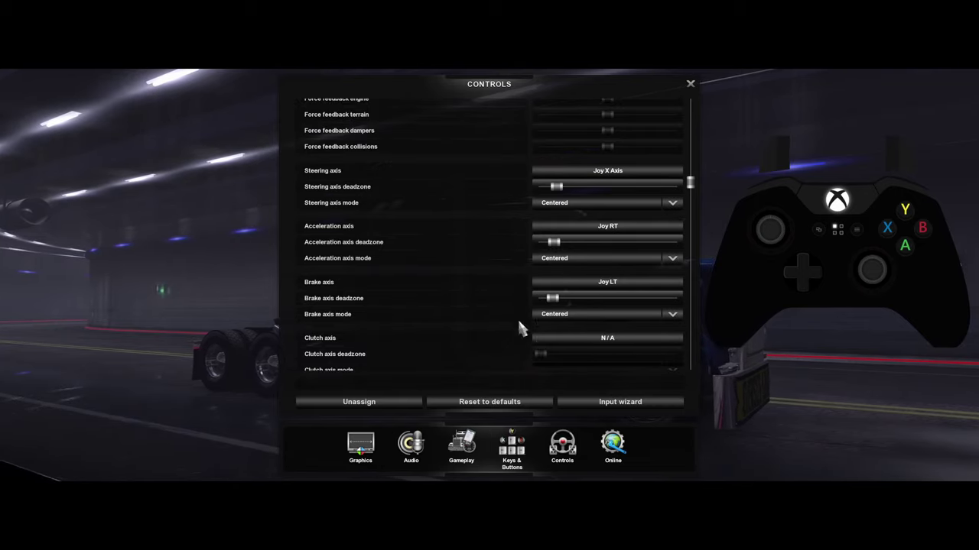
scroll(493, 275, "down", 4)
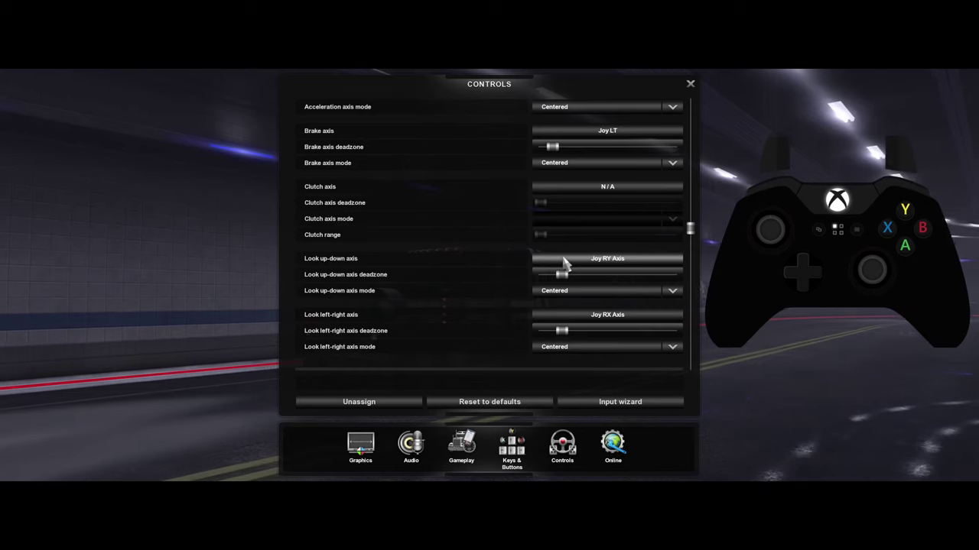
Step: Assign the look up-down axis to Joy RY Axis and the look left-right axis to Joy RX Axis
left_click(564, 260)
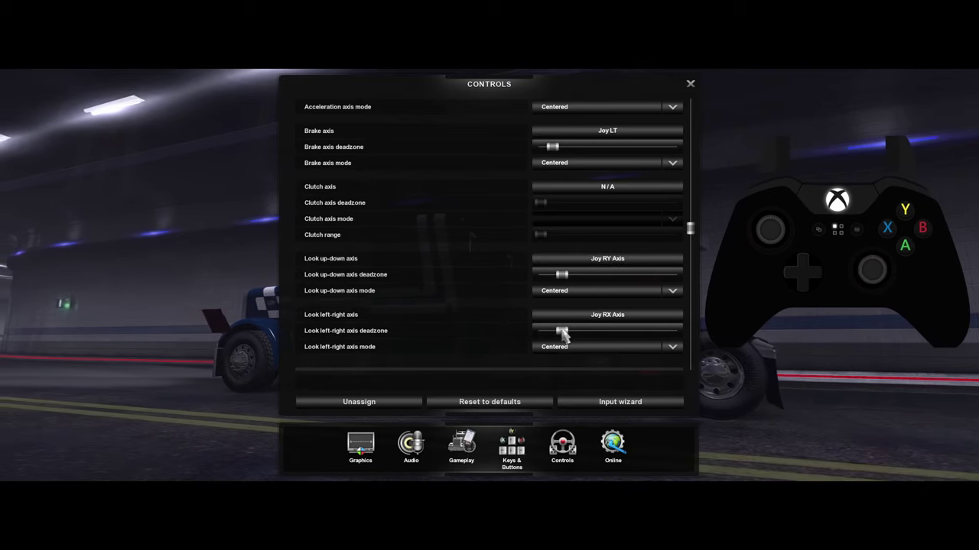
left_click(585, 320)
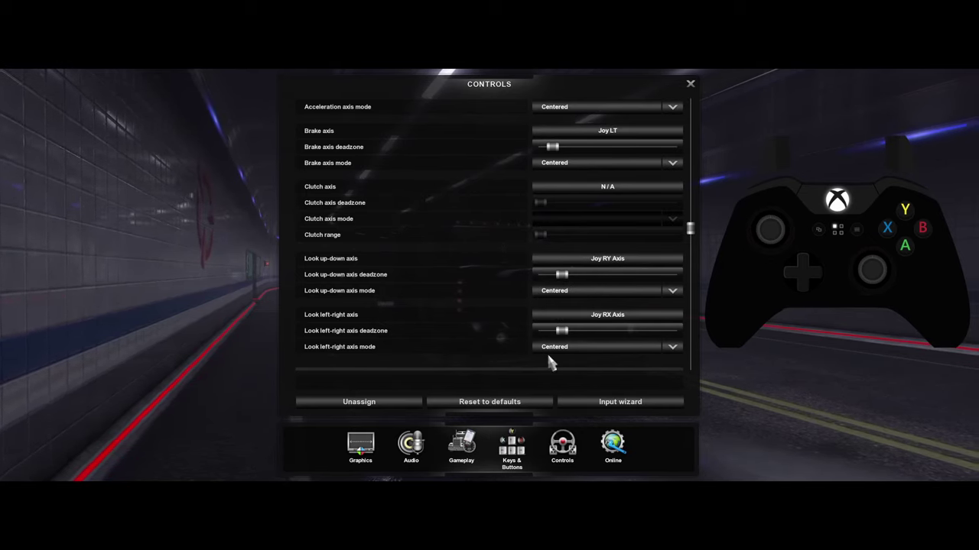
Step: Review the remaining Controls settings, from the H-shifter setup and alternate mouse cursor controller to eye tracking
scroll(421, 230, "down", 6)
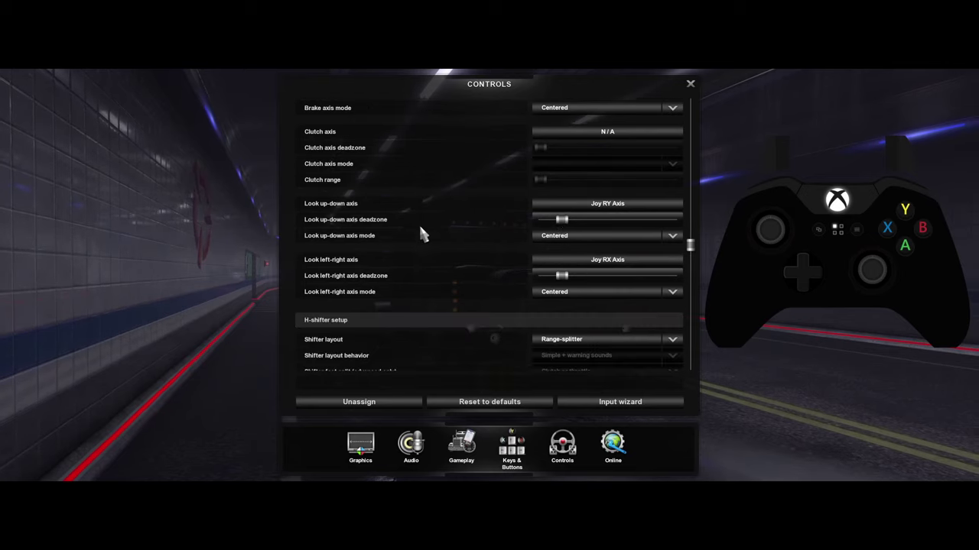
scroll(439, 205, "down", 2)
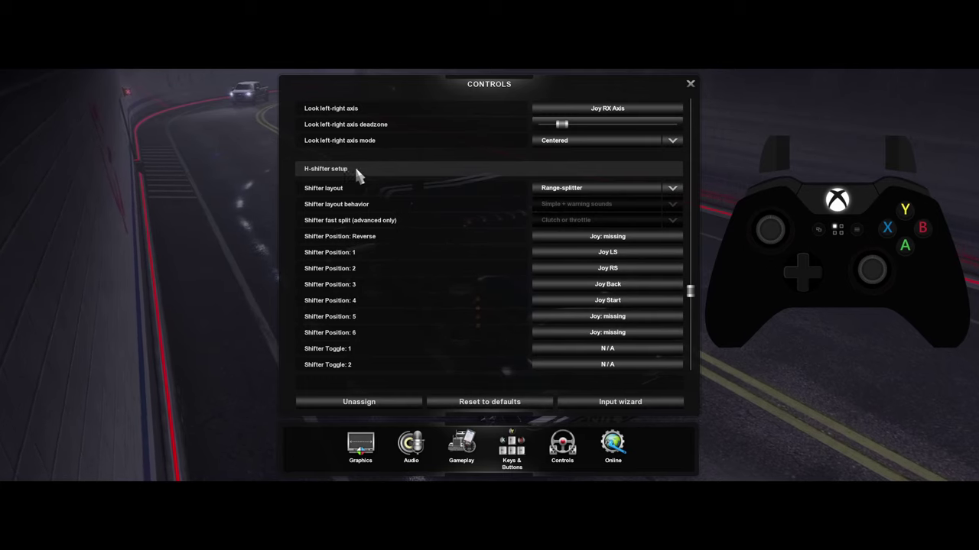
scroll(481, 230, "down", 3)
scroll(466, 215, "down", 3)
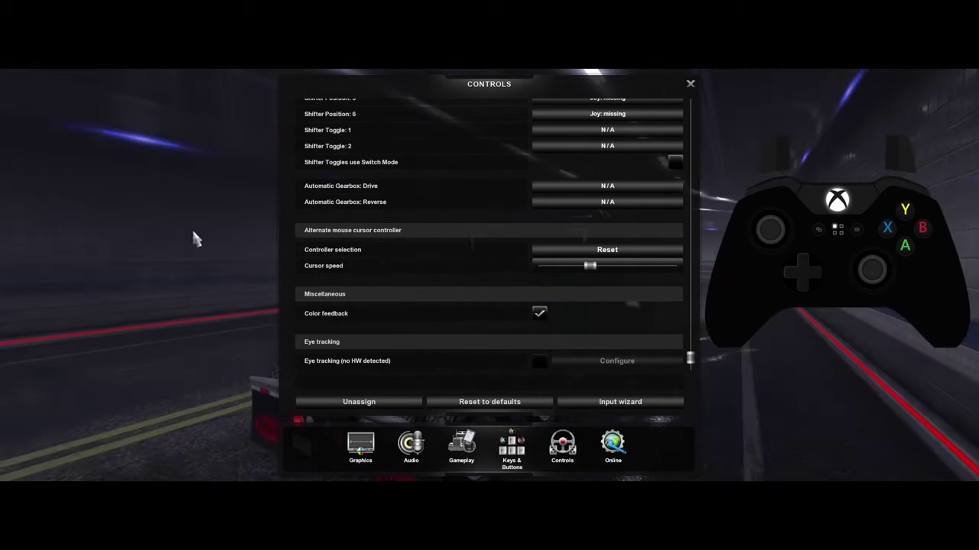
scroll(437, 282, "down", 1)
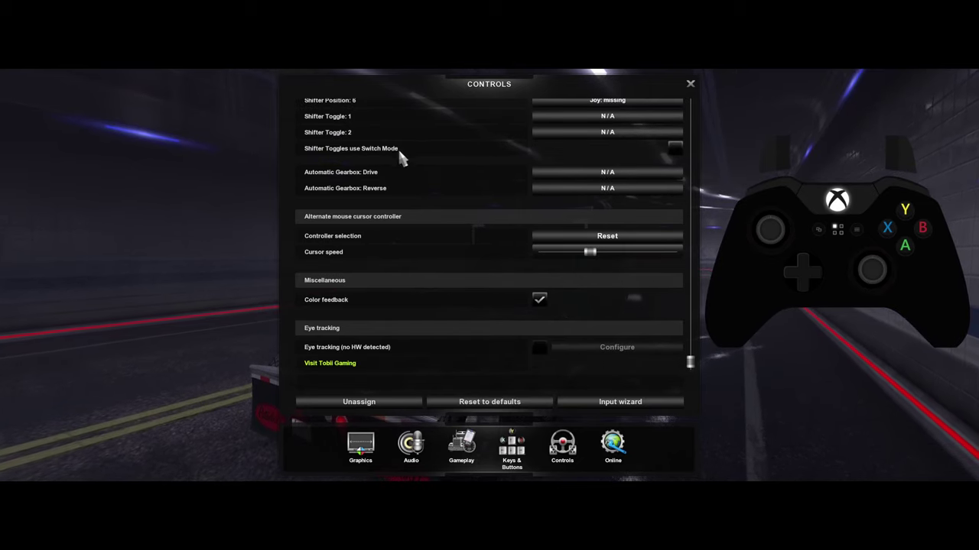
Step: Go to the Gameplay settings and examine the game settings, including navigation, parking difficulty, random road events and detours
left_click(471, 456)
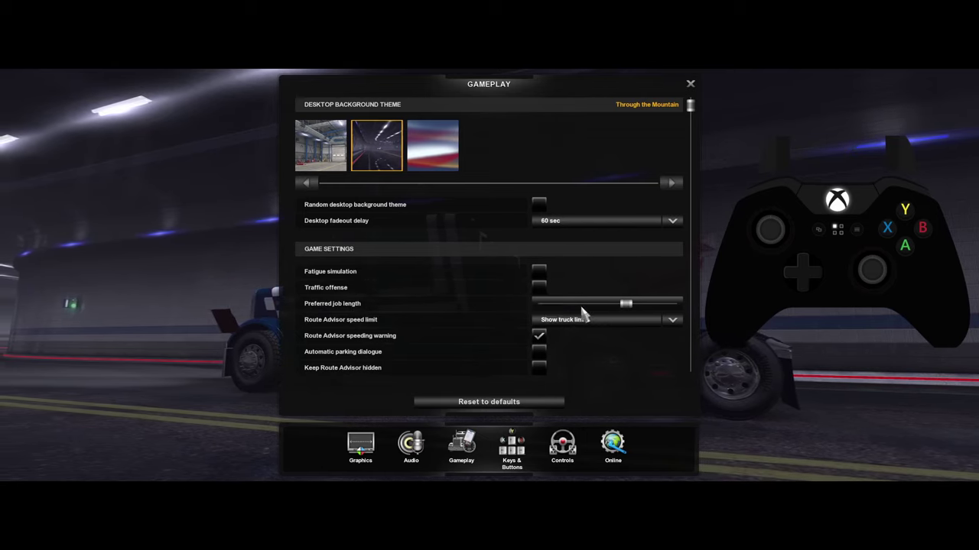
scroll(436, 306, "down", 5)
scroll(408, 266, "down", 3)
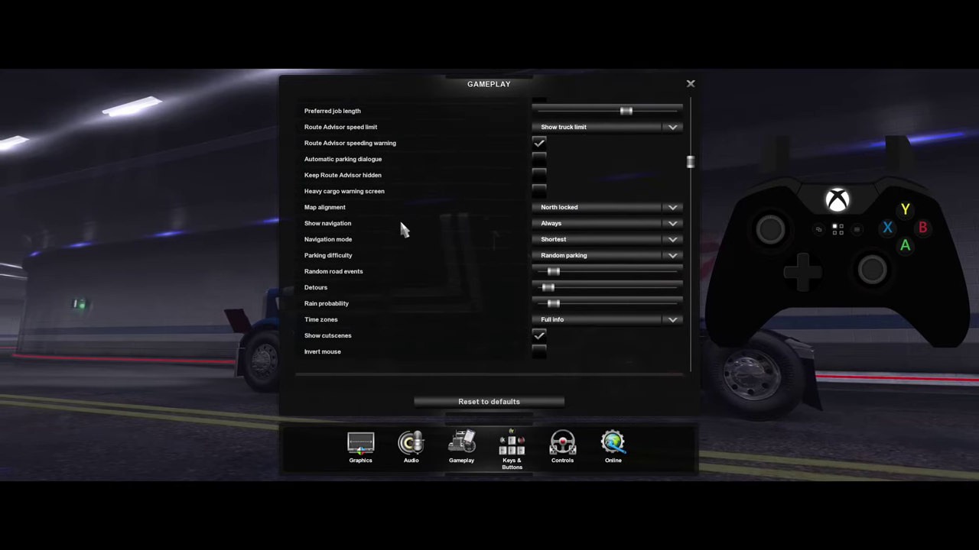
scroll(402, 228, "down", 1)
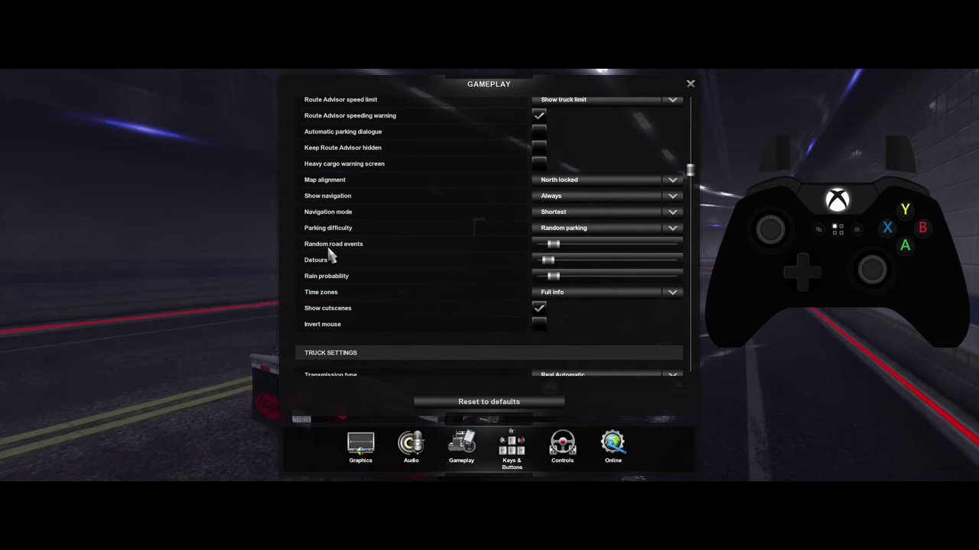
Step: Examine the truck settings, including transmission type, steering autocenter, braking intensity, stability and the automatic assists
scroll(330, 255, "down", 5)
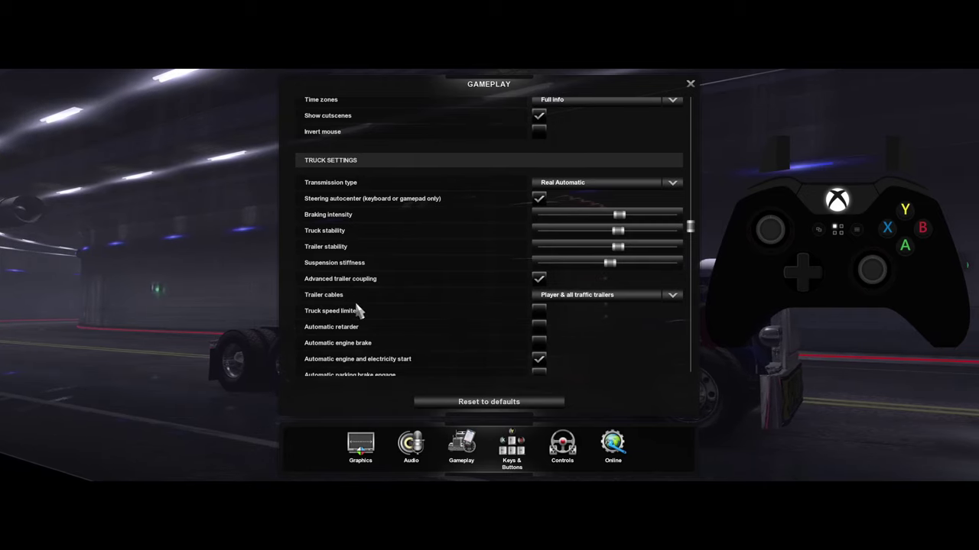
scroll(310, 305, "down", 5)
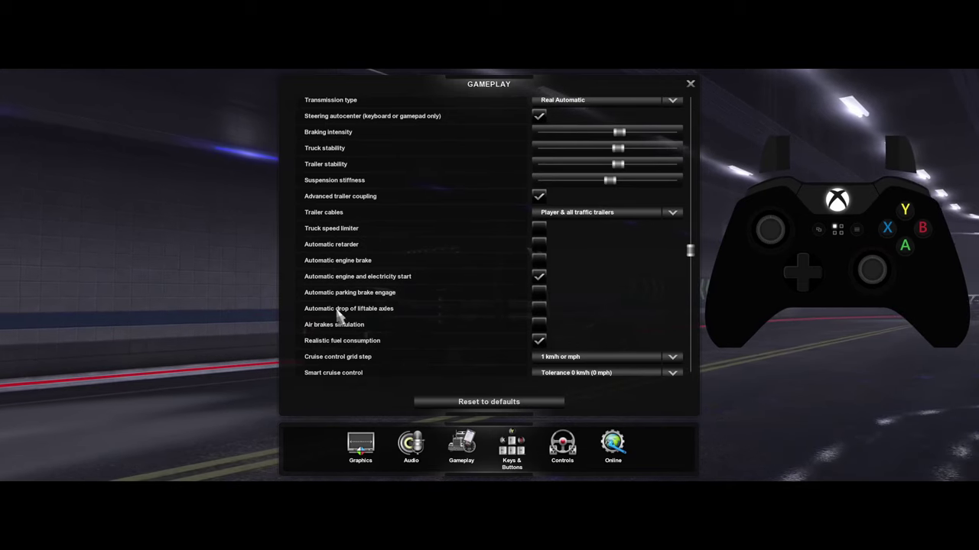
scroll(348, 321, "down", 4)
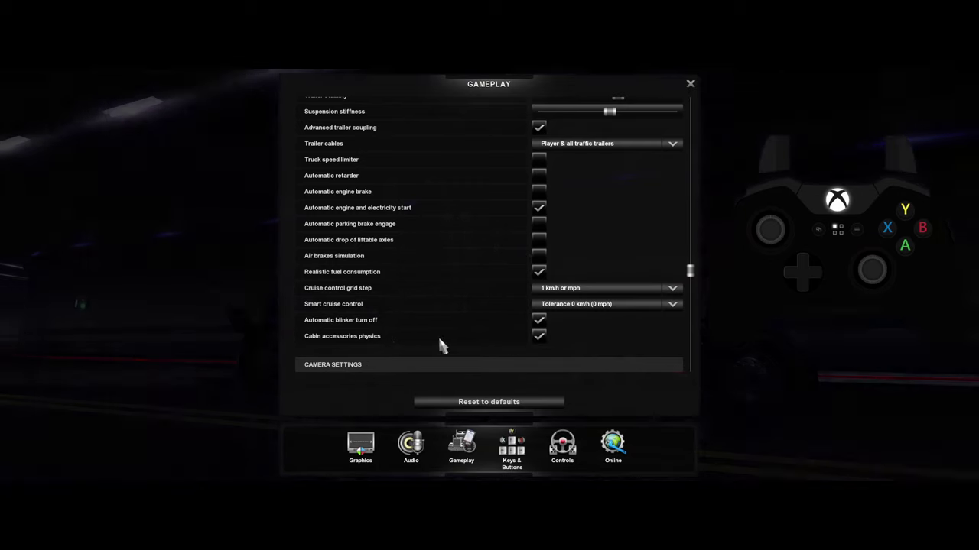
Step: Review the camera settings for steering rotation and physical movement, and the regional language, currency and unit settings
scroll(426, 347, "down", 5)
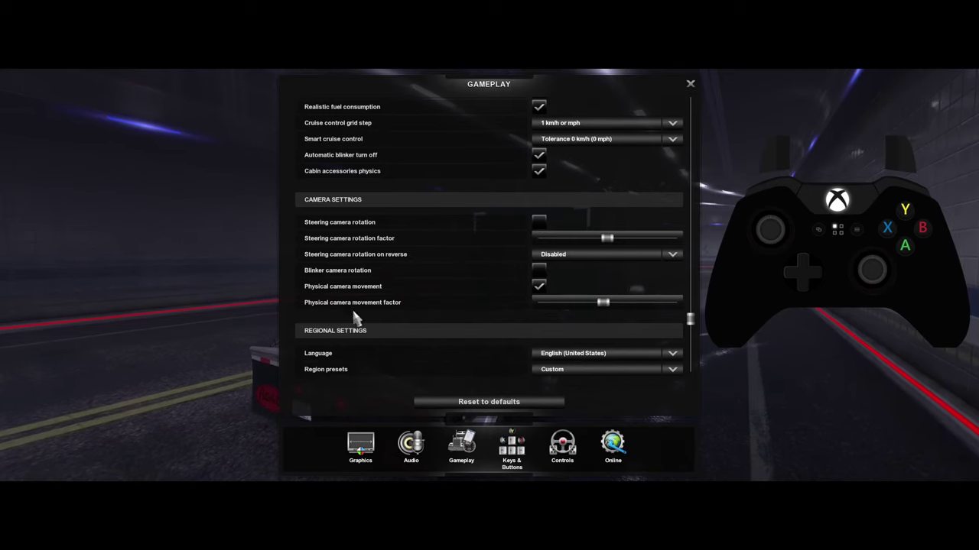
scroll(413, 315, "down", 3)
scroll(458, 306, "down", 2)
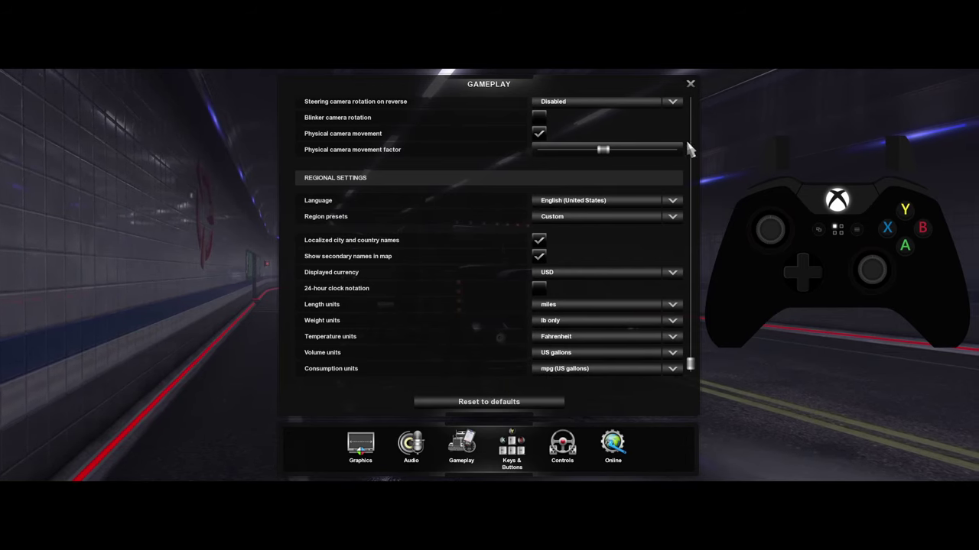
Step: Close the Gameplay settings and enter the truck to drive
left_click(690, 85)
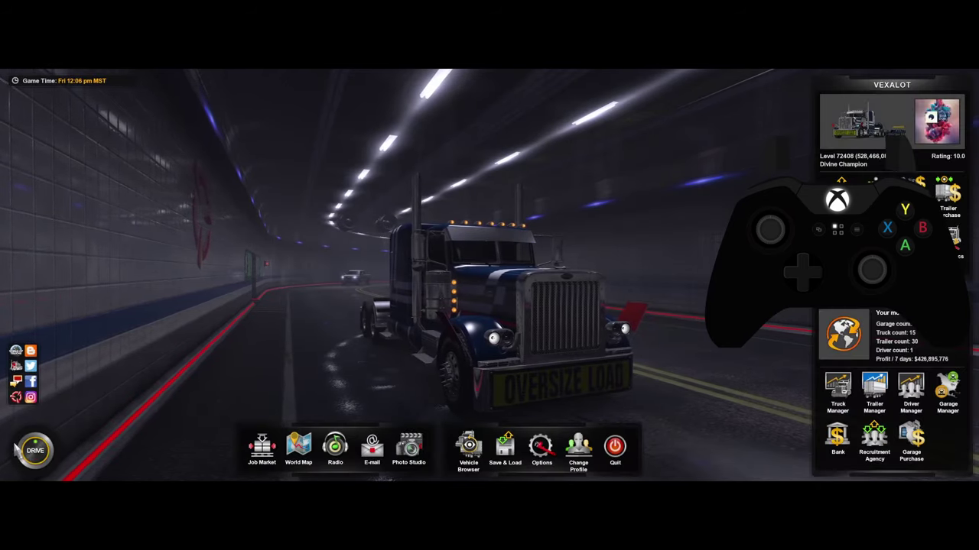
left_click(31, 449)
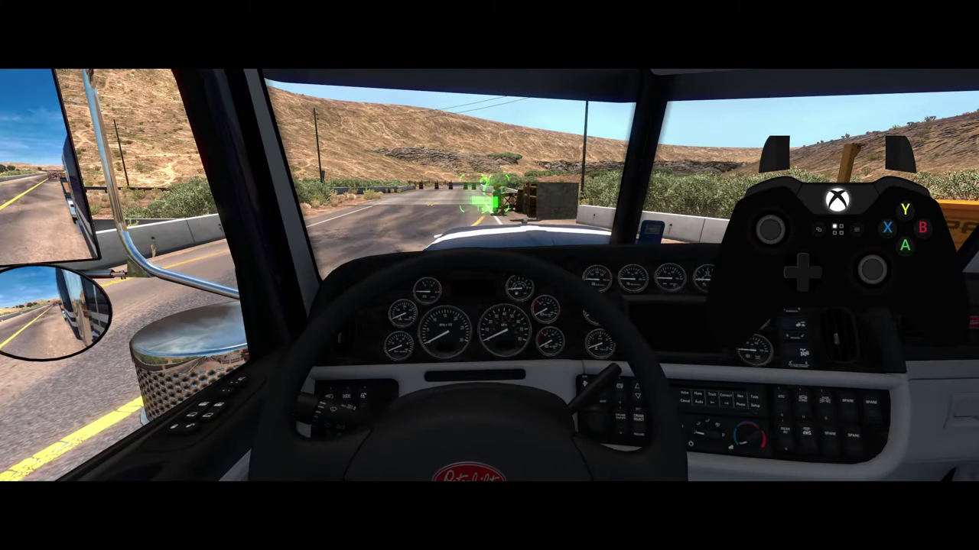
Step: Start the truck's engine and try out the windshield wipers
key("e")
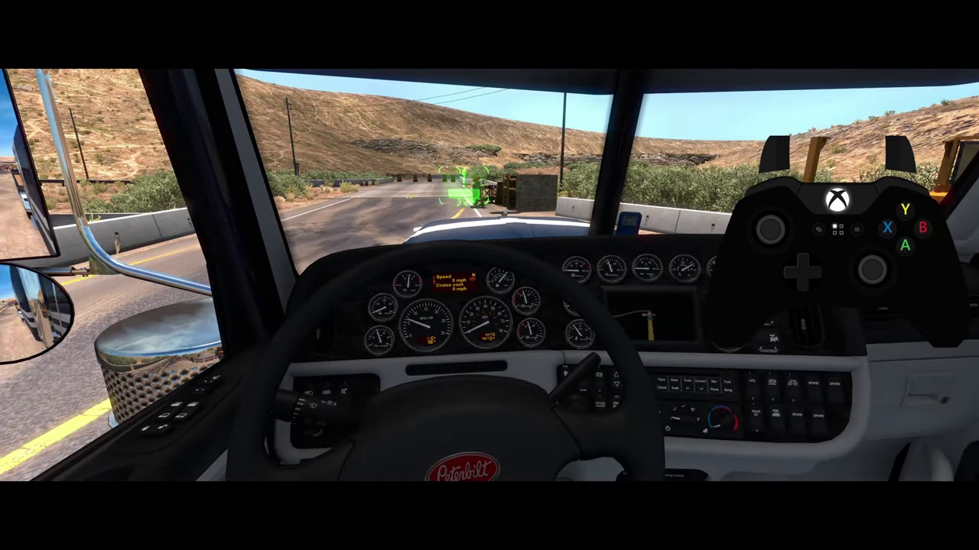
key("Left")
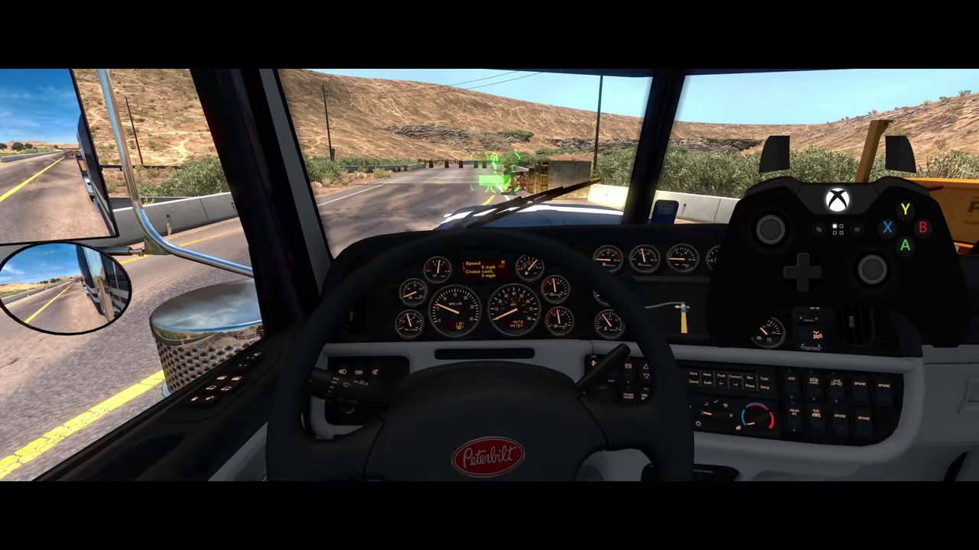
key("p")
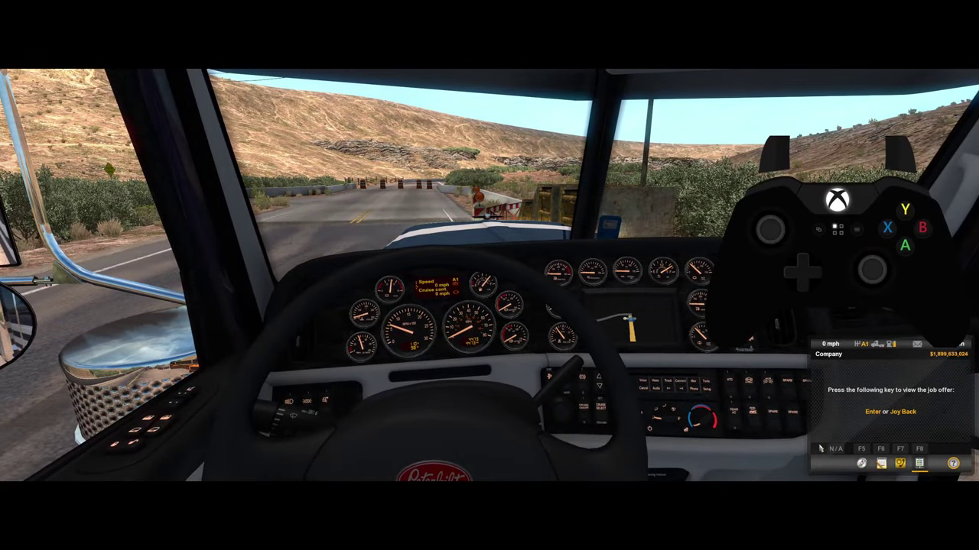
Step: View the company's job offers in the Cargo Market and pick the third offer, Cables (37,000 lb) from Tucson
key("Return")
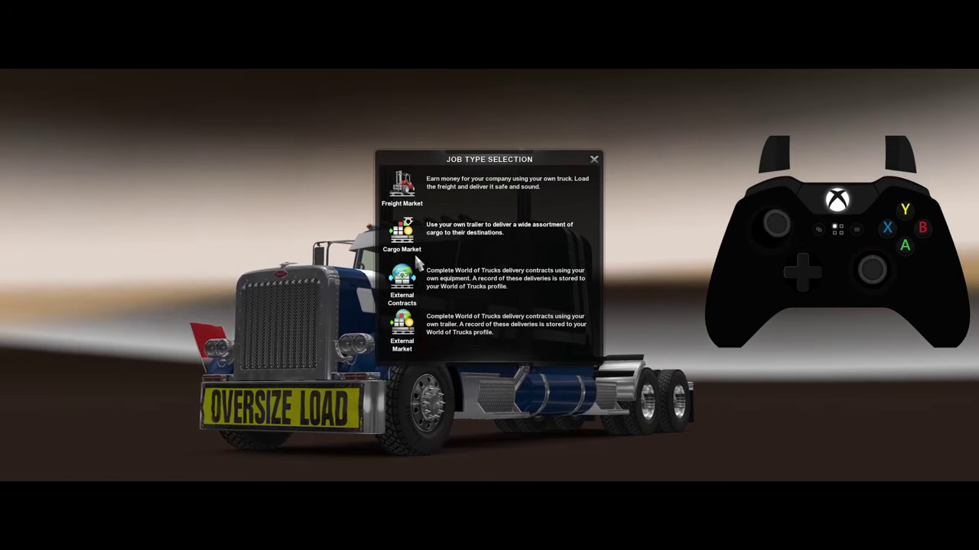
left_click(415, 229)
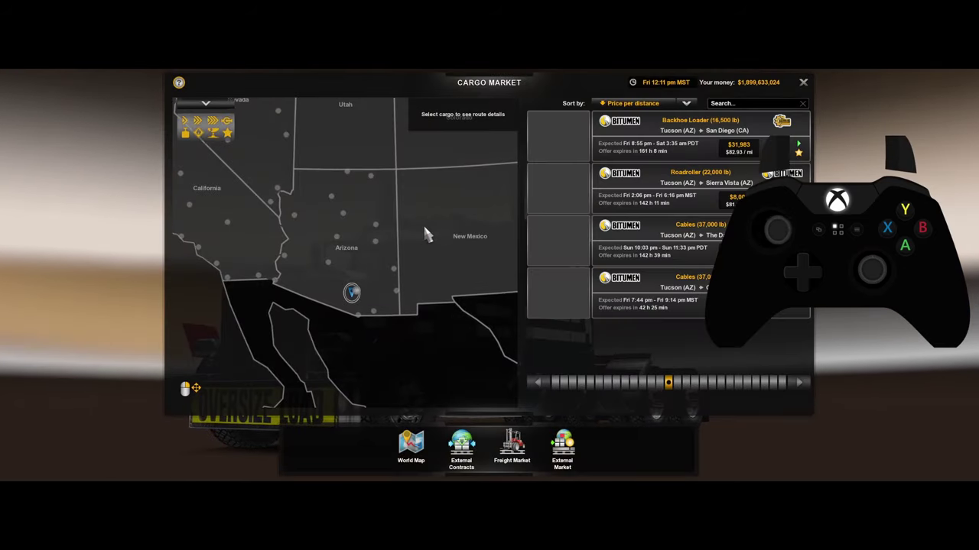
left_click(571, 253)
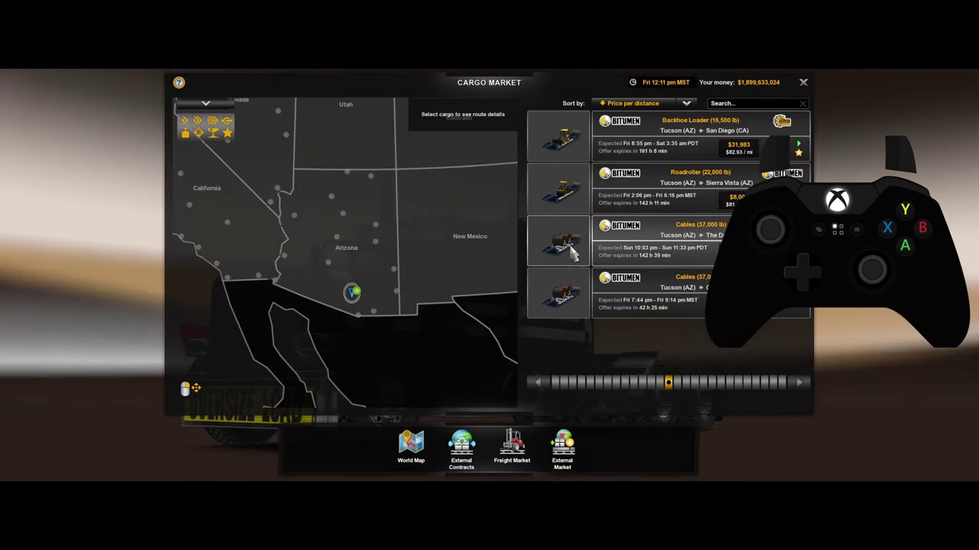